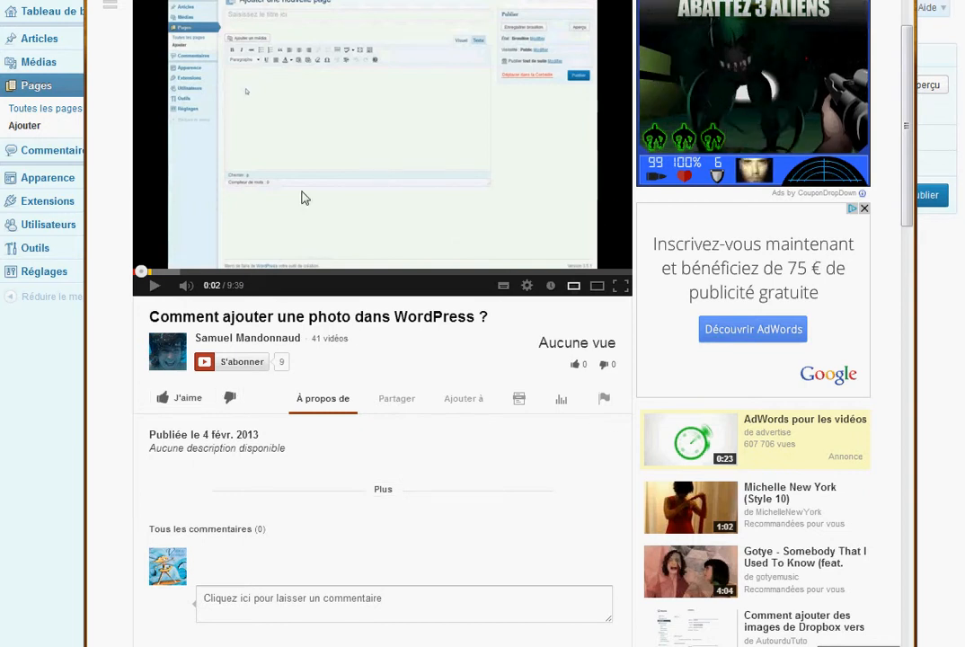
Show the embed code for the YouTube video and set the video size to 480 × 360.
left_click(395, 406)
left_click(306, 452)
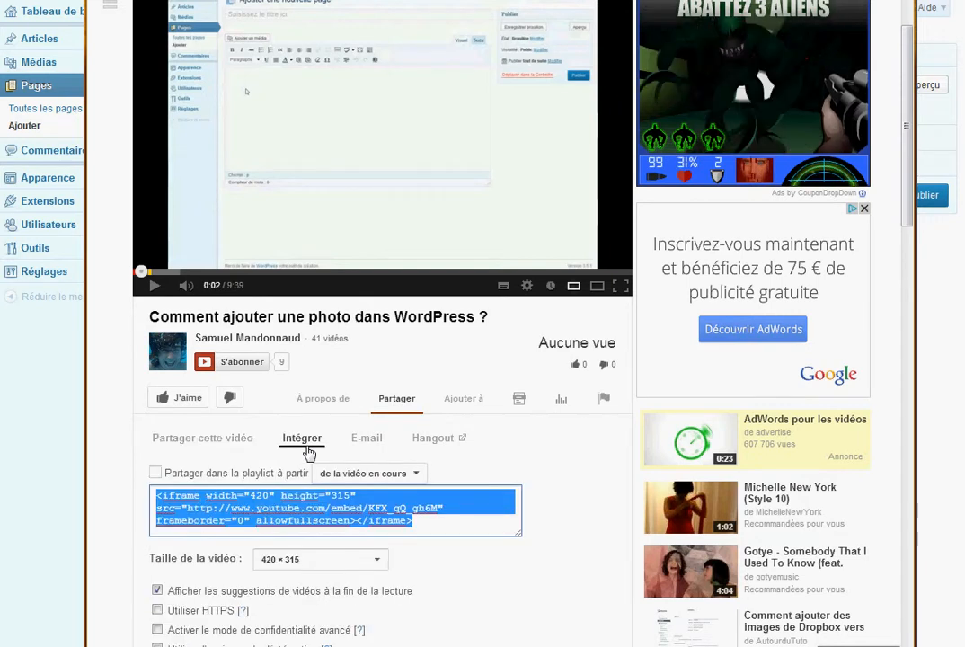
scroll(487, 552, "down", 1)
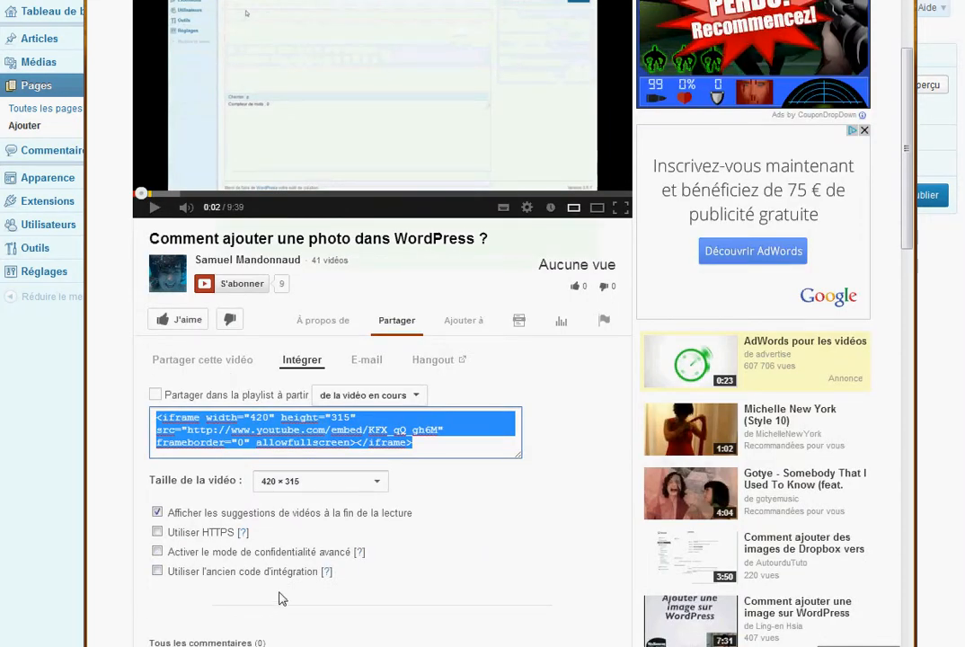
left_click(302, 480)
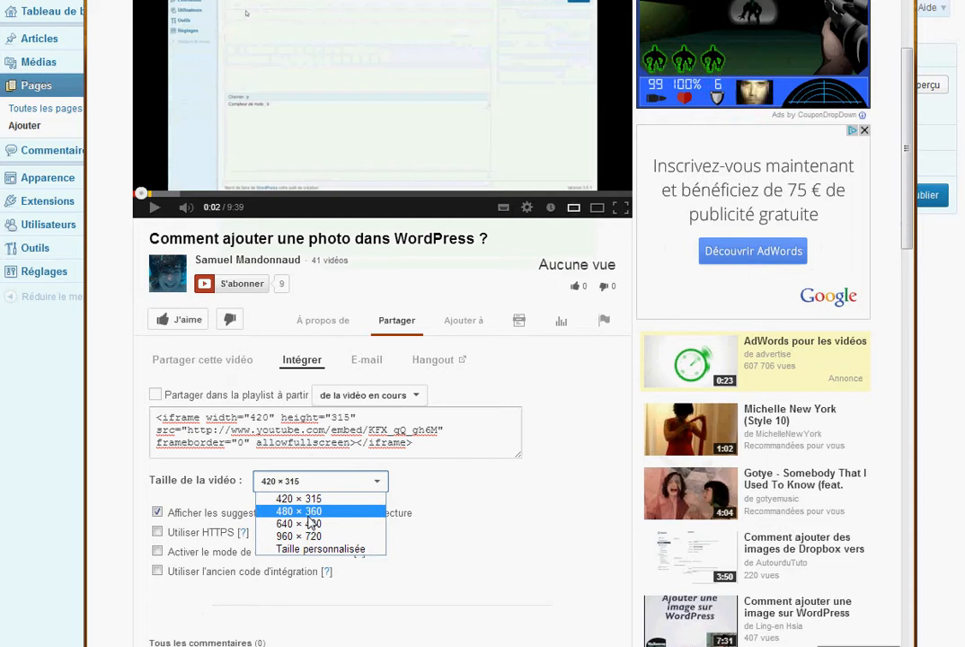
left_click(308, 517)
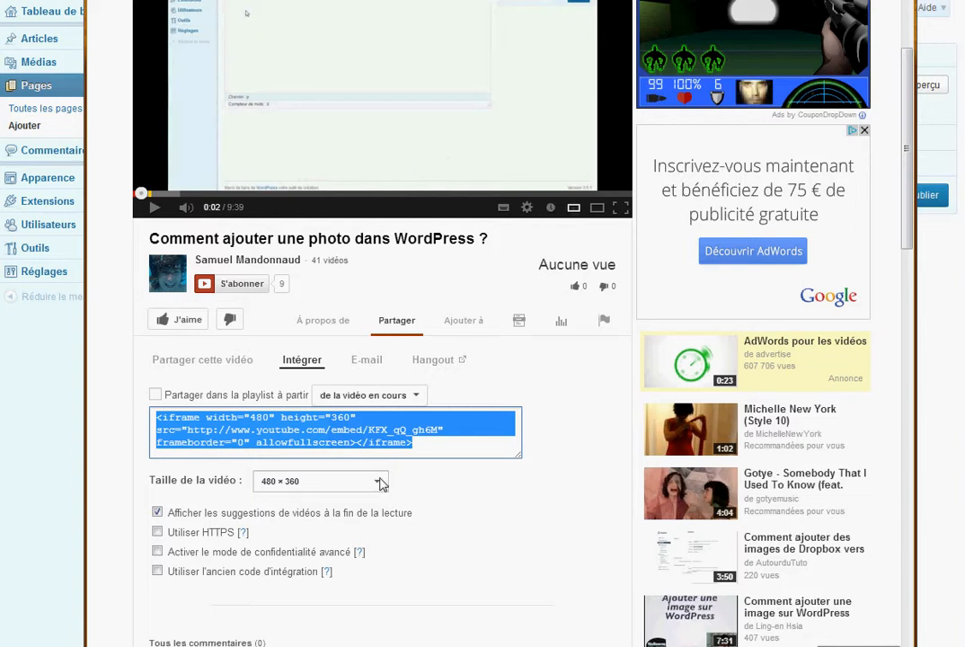
Copy the entire YouTube iframe embed code.
left_click(438, 450)
left_click(437, 450)
key("ctrl+c")
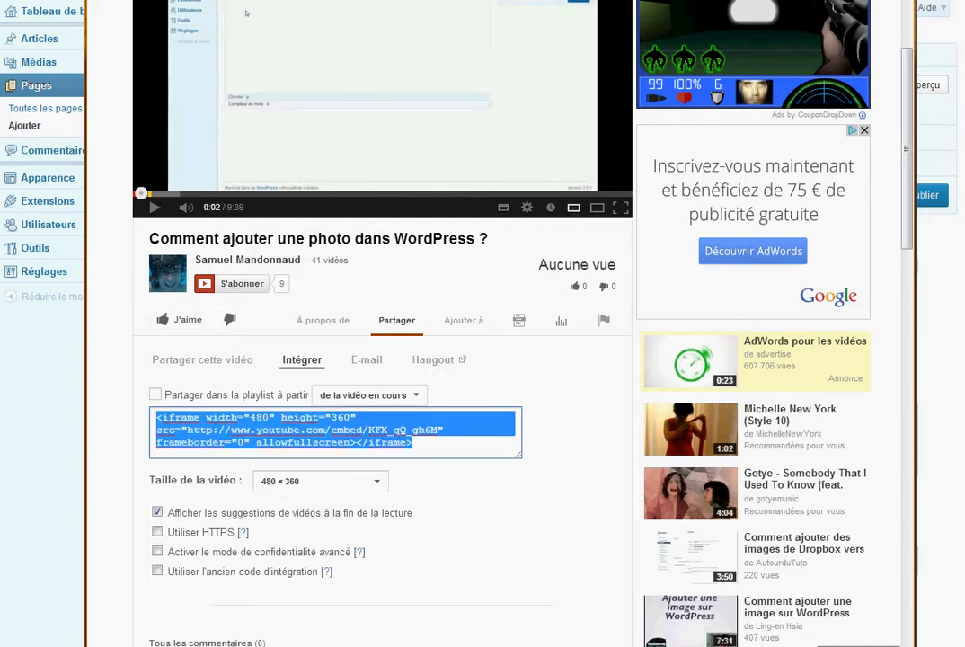
right_click(307, 429)
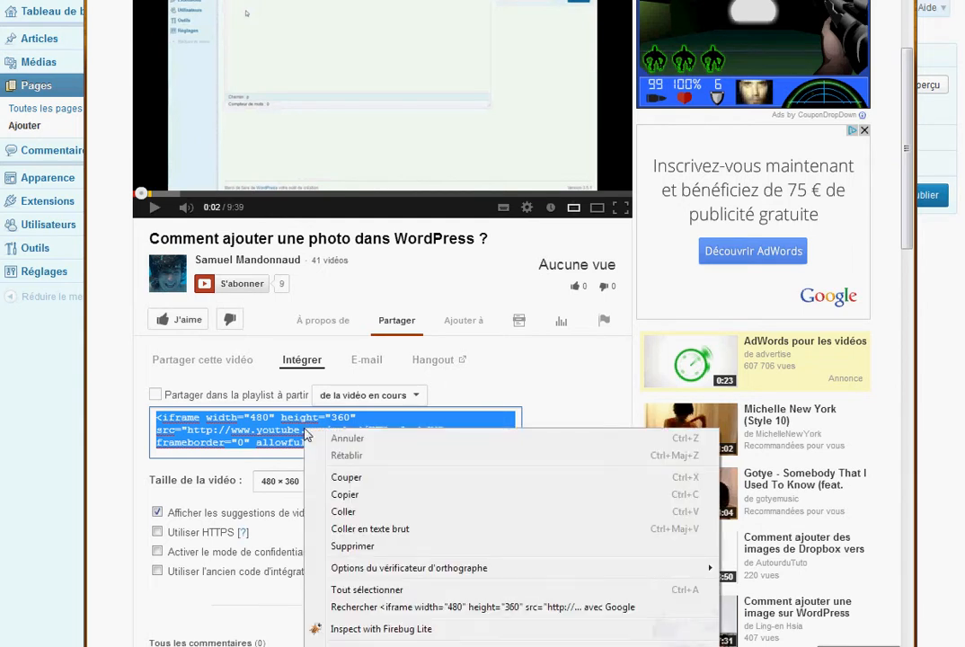
left_click(376, 504)
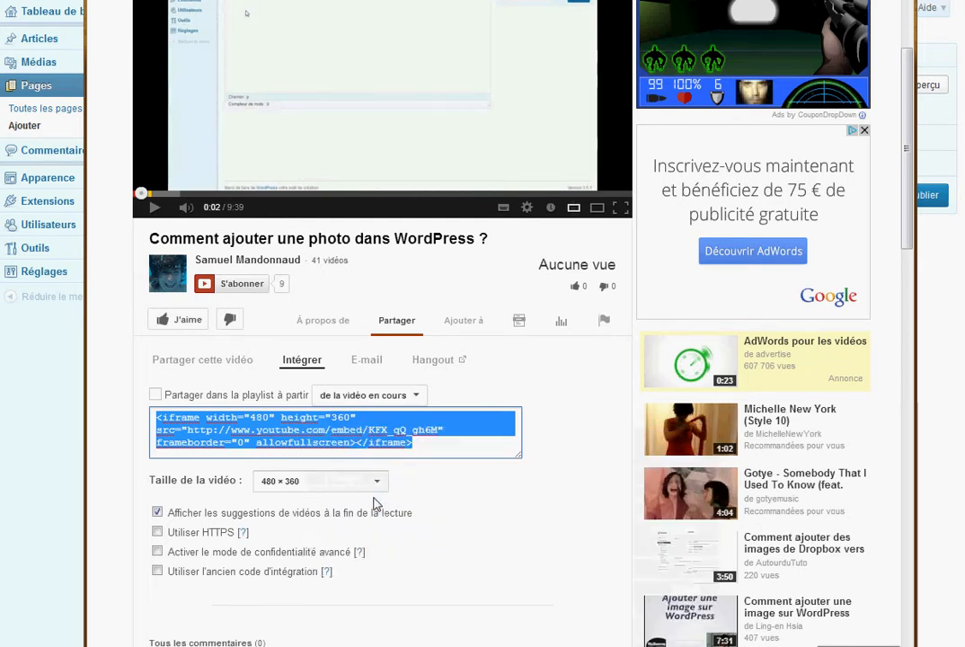
Switch to the WordPress page editor and paste the YouTube iframe into the HTML source between "Je vais parler de vidéo" and "Voila c'etait bien".
left_click(43, 333)
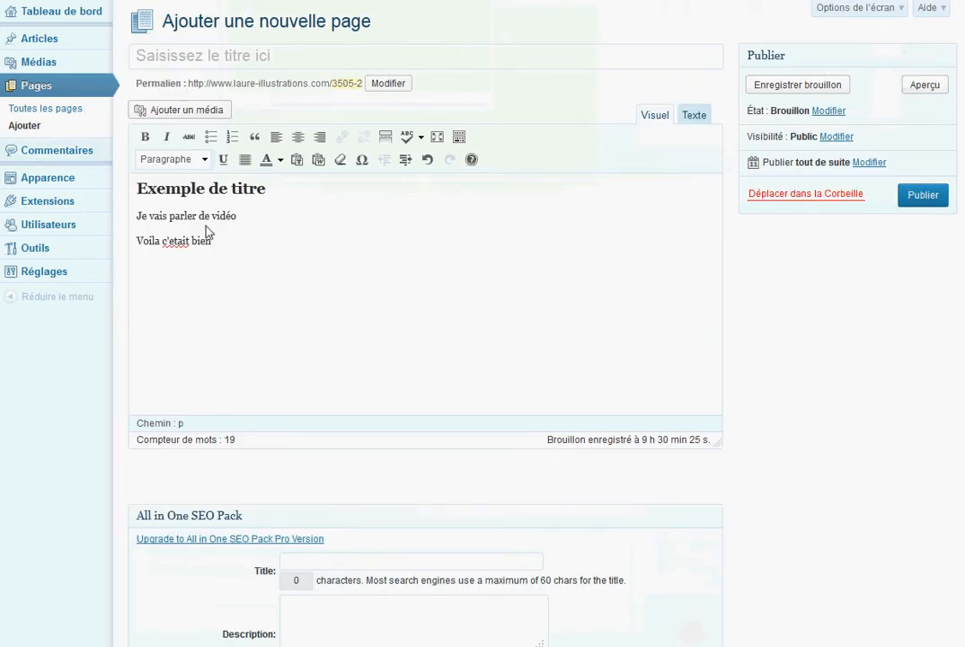
left_click(701, 117)
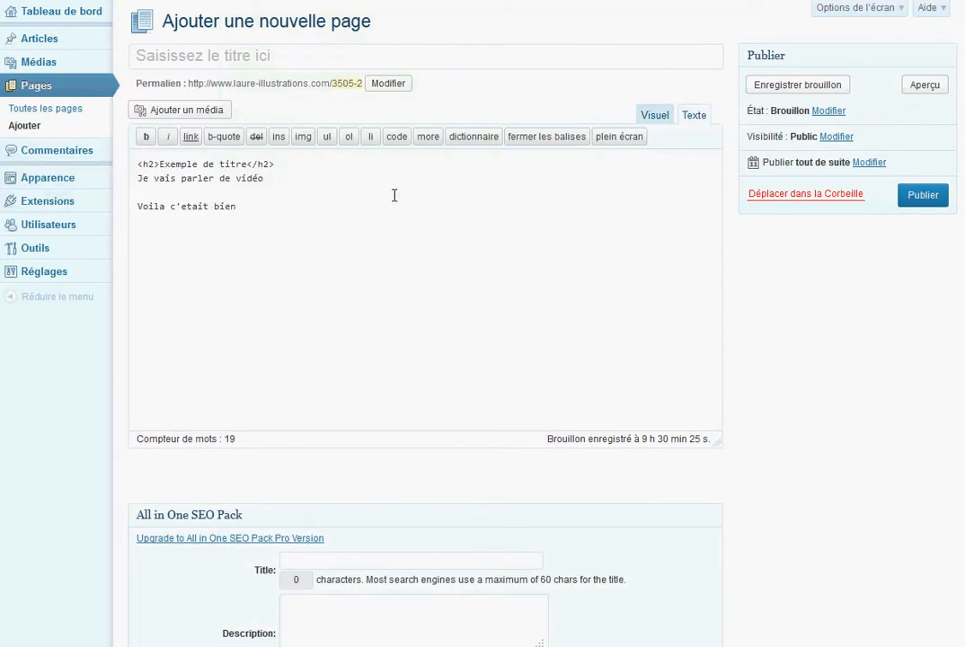
left_click_drag(144, 169, 156, 172)
left_click(183, 218)
key("ctrl+v")
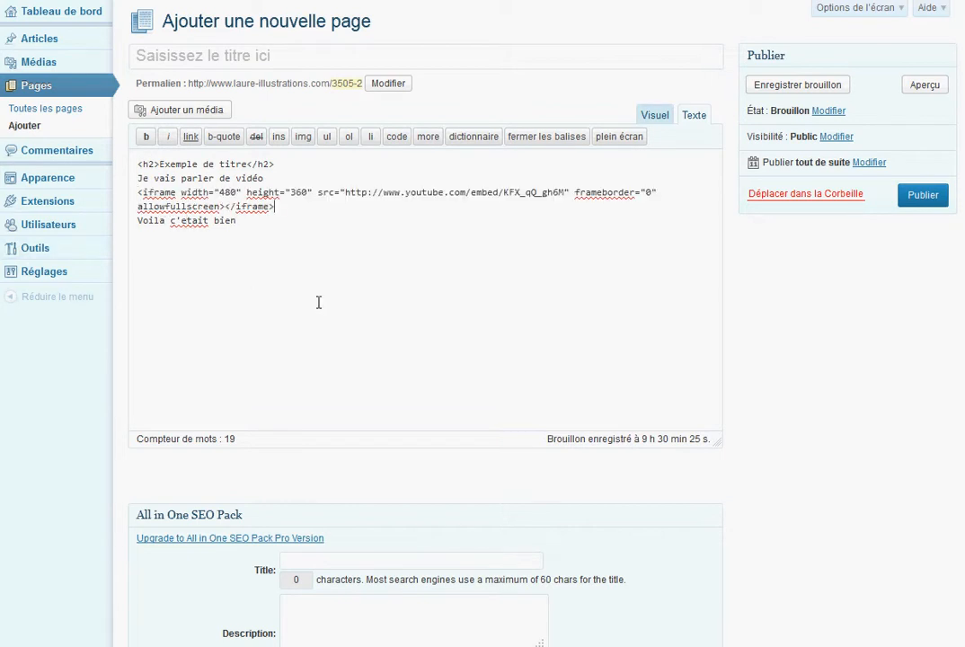
Check the embedded YouTube video's placement in the visual editor and in the page preview, and return to the editor.
left_click(655, 115)
scroll(334, 228, "down", 5)
scroll(316, 255, "up", 3)
scroll(314, 269, "up", 3)
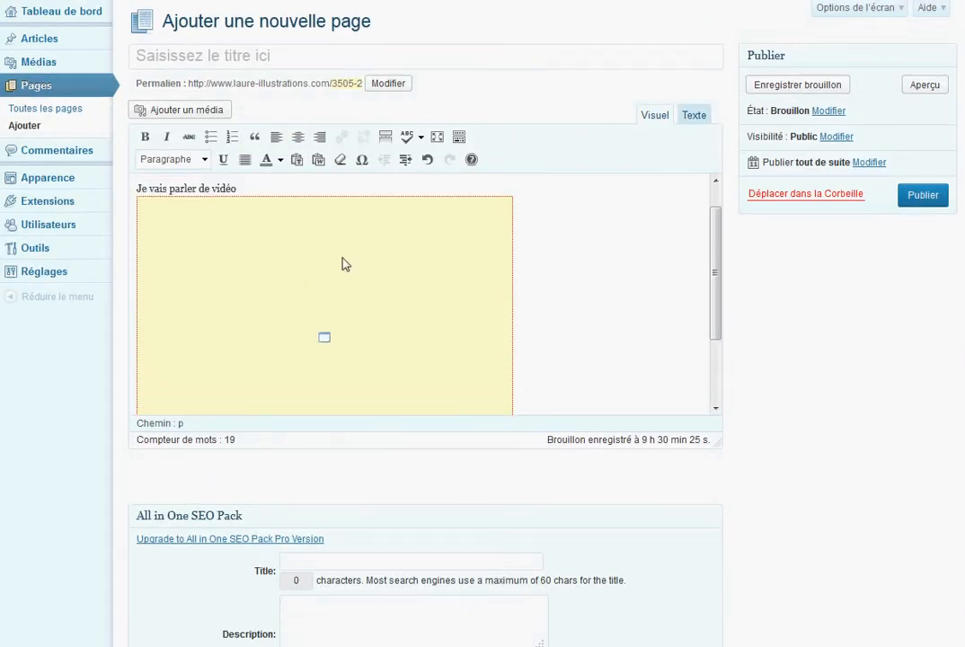
left_click_drag(230, 276, 136, 195)
scroll(361, 265, "down", 1)
left_click_drag(437, 299, 171, 393)
scroll(555, 315, "up", 3)
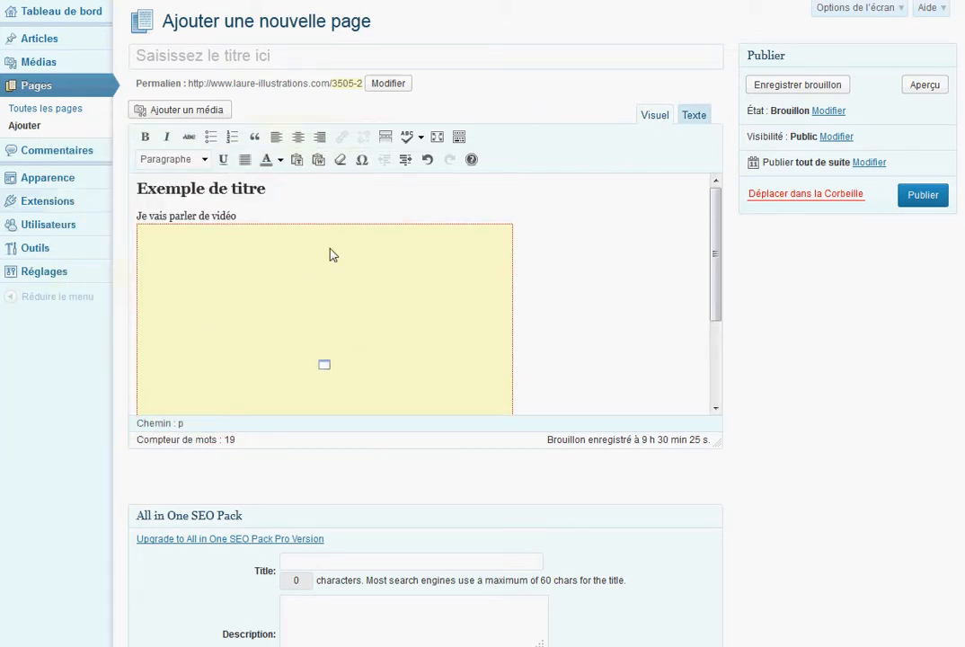
left_click(928, 85)
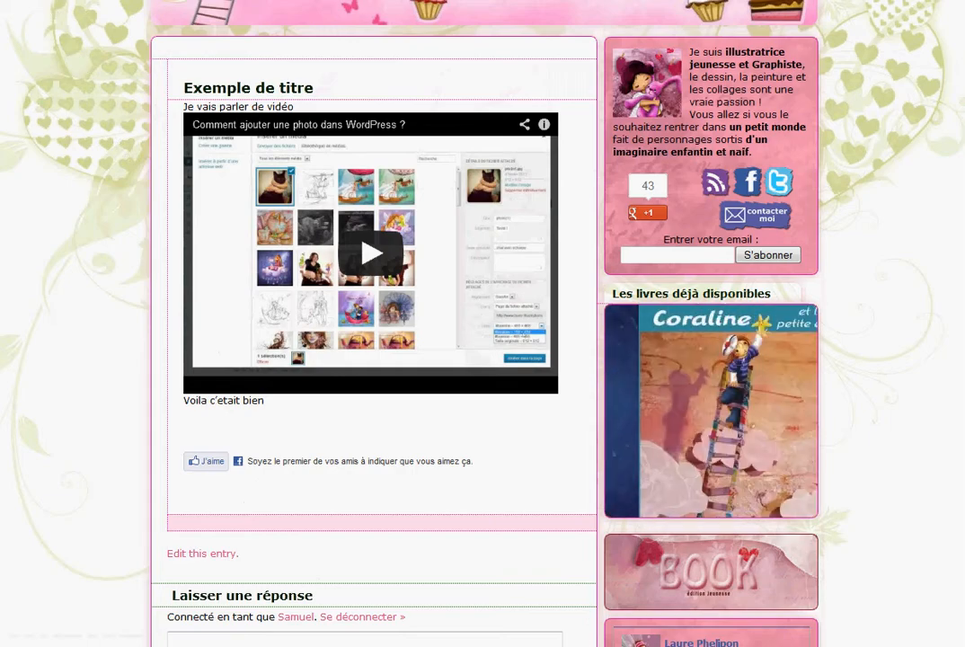
left_click(36, 0)
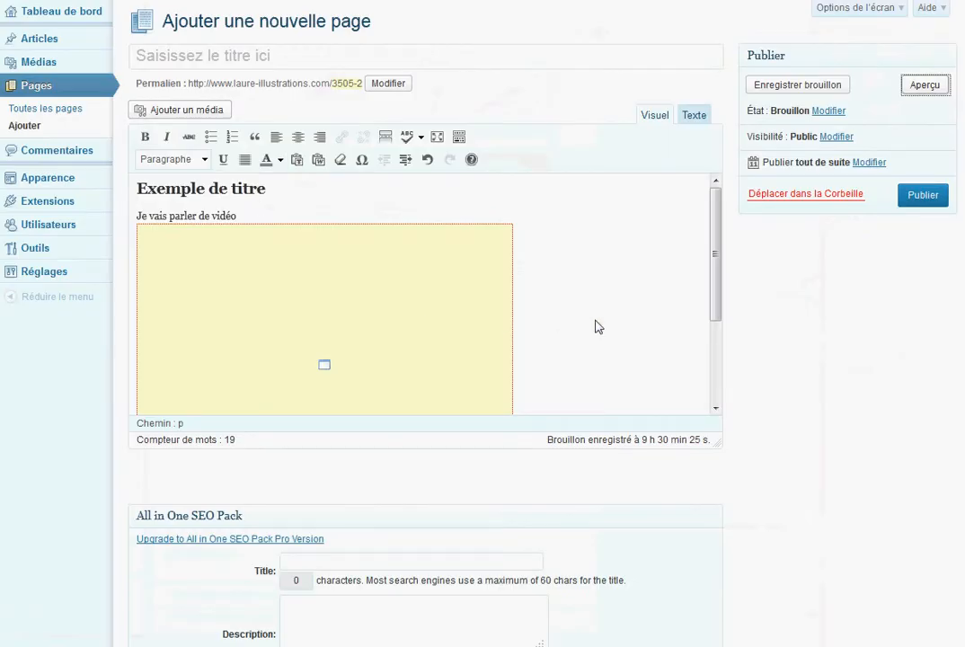
Switch to the Dailymotion page for "A Contrario E2.2 Se foutre en l'air" and copy its 480x270 embed code.
key("alt+Tab")
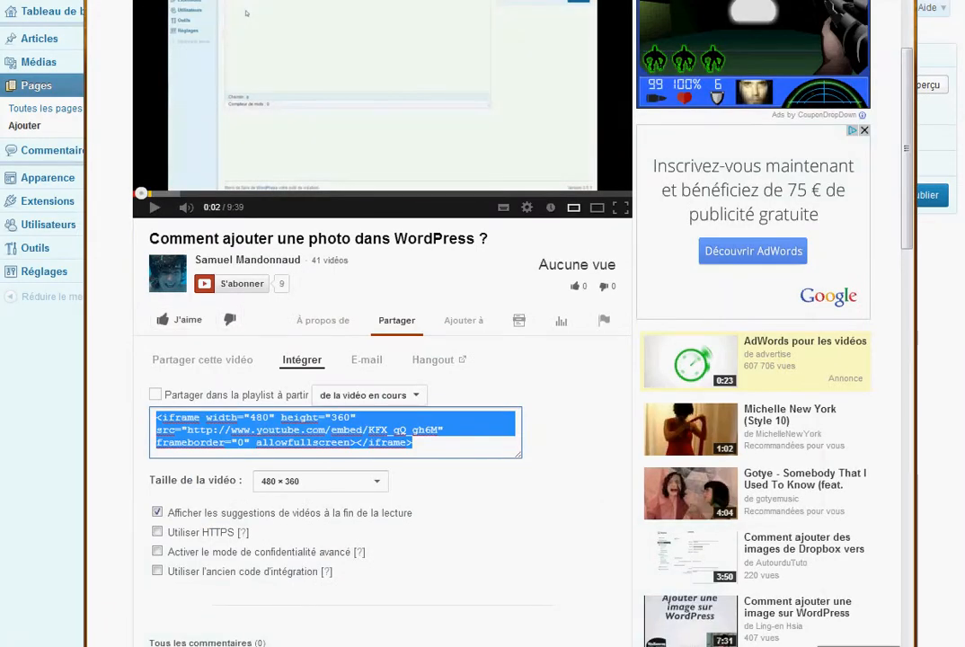
key("alt+Tab")
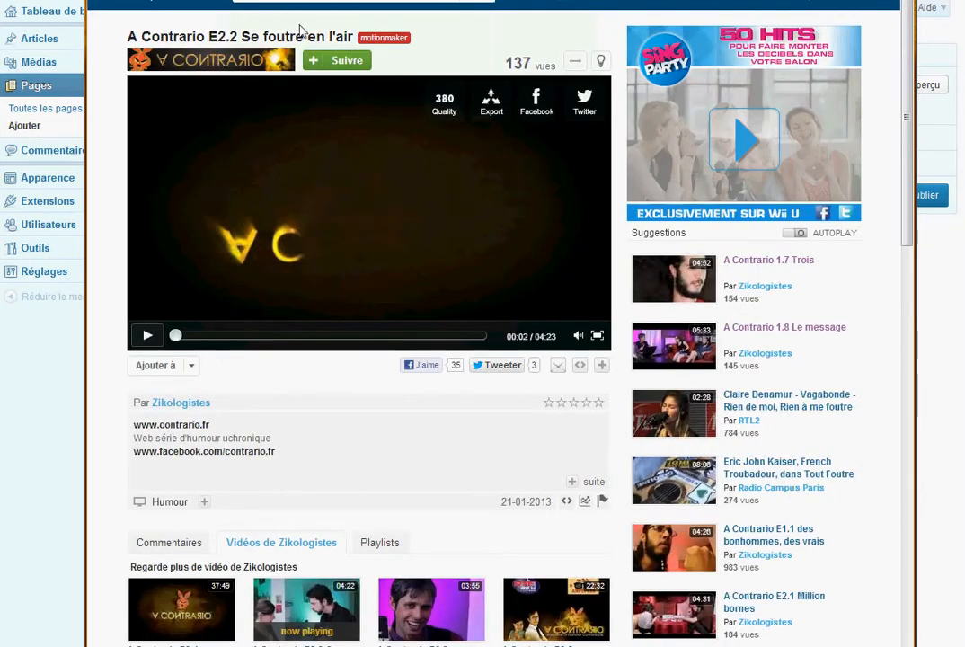
left_click(580, 367)
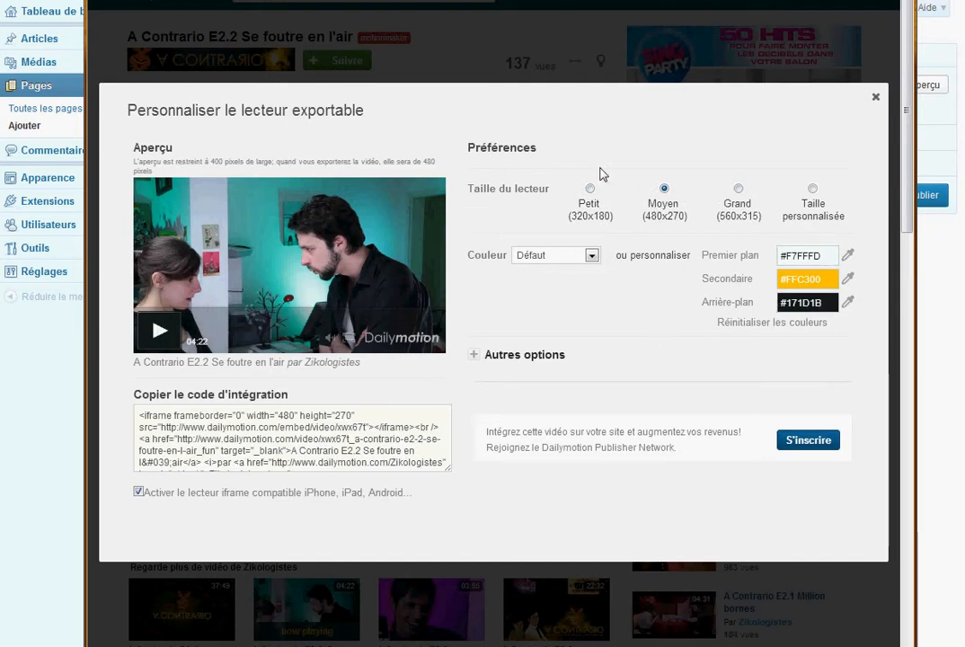
left_click(260, 432)
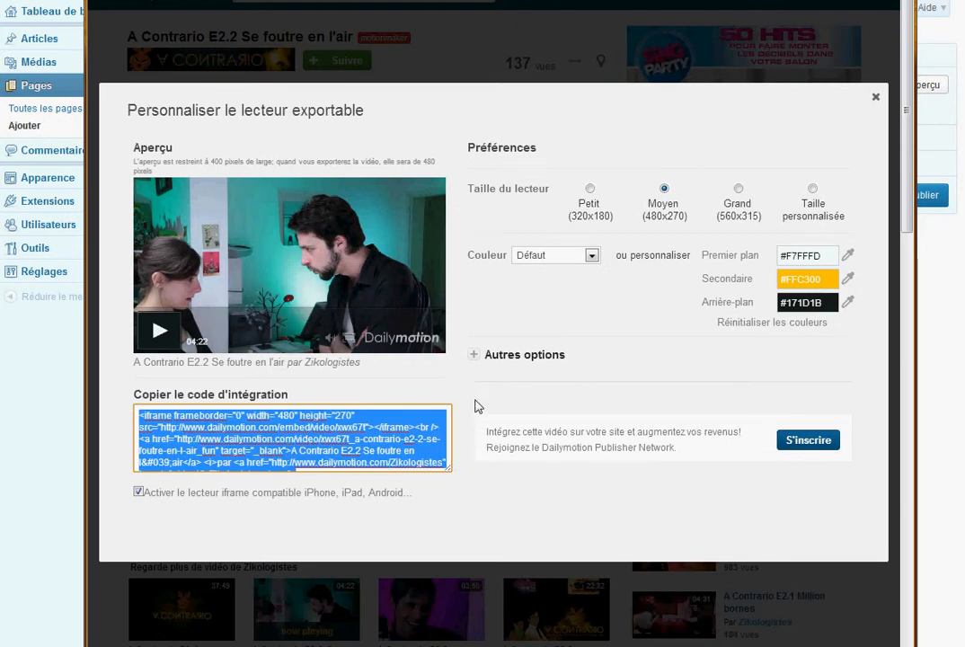
left_click(433, 429)
left_click(350, 410)
key("ctrl+c")
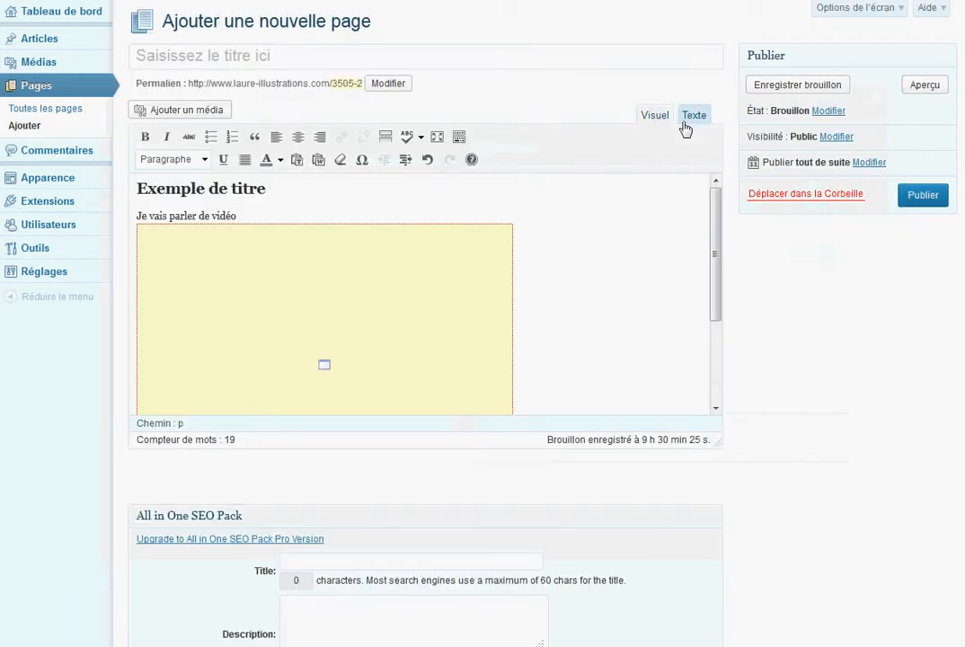
Replace the YouTube iframe in the page's HTML source with the copied Dailymotion embed code.
left_click(697, 119)
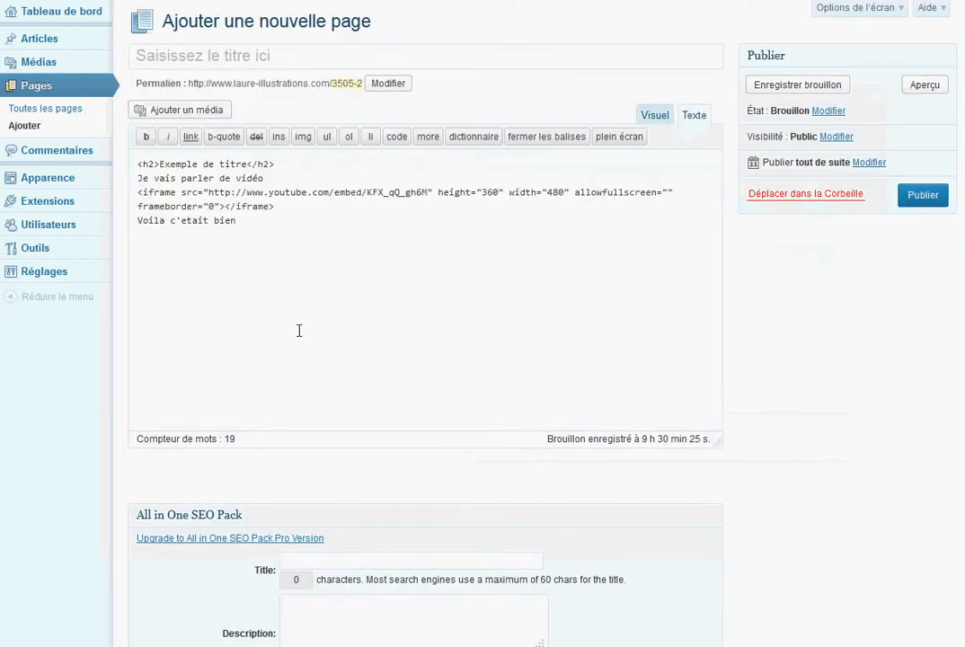
left_click_drag(301, 213, 137, 192)
key("ctrl+v")
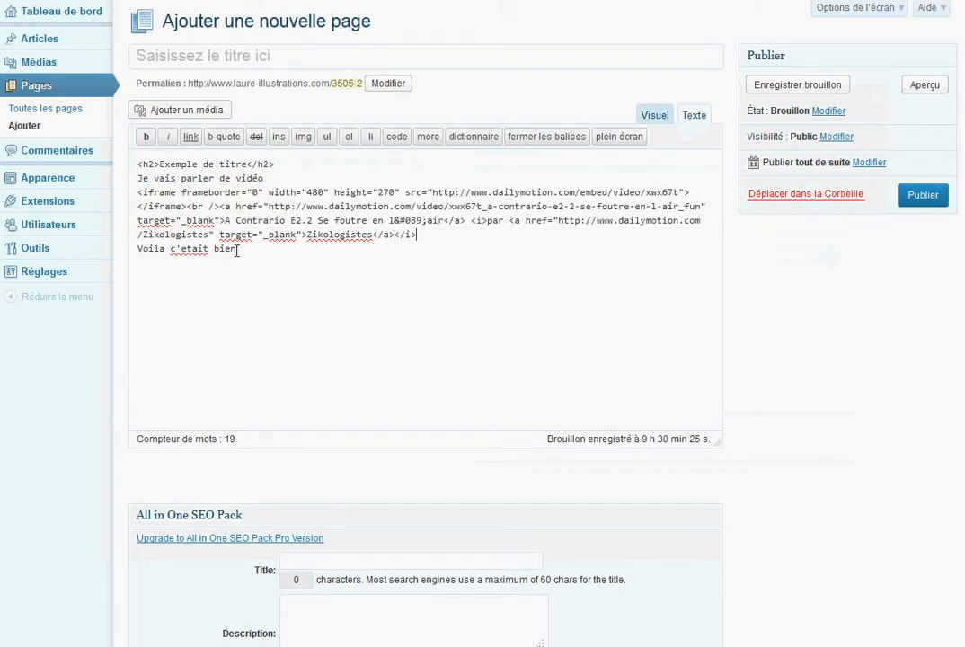
In the visual editor, delete the linked title and author line beneath the Dailymotion video.
left_click(666, 119)
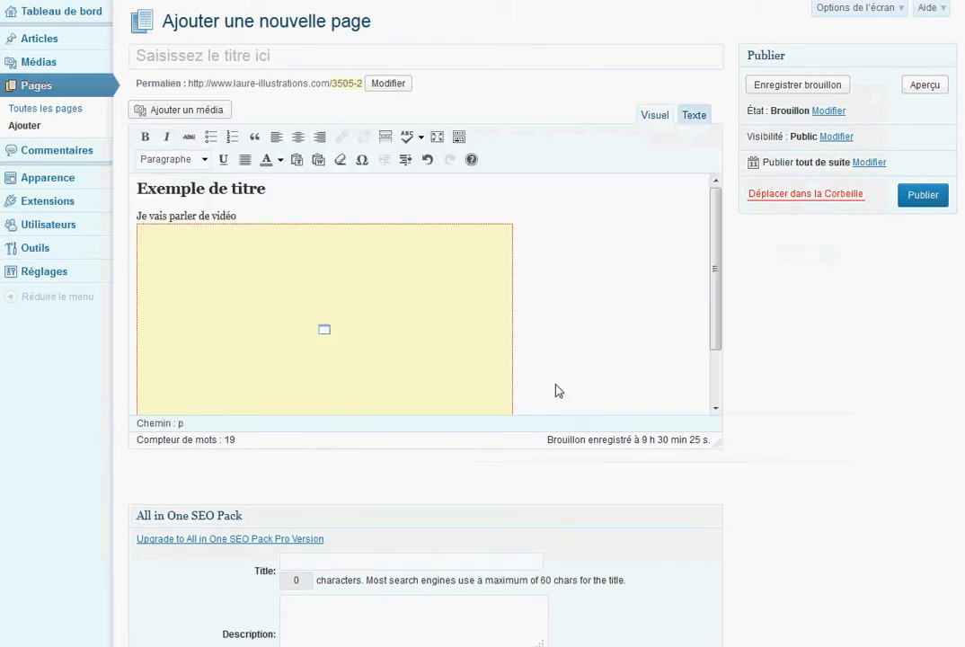
scroll(553, 311, "down", 3)
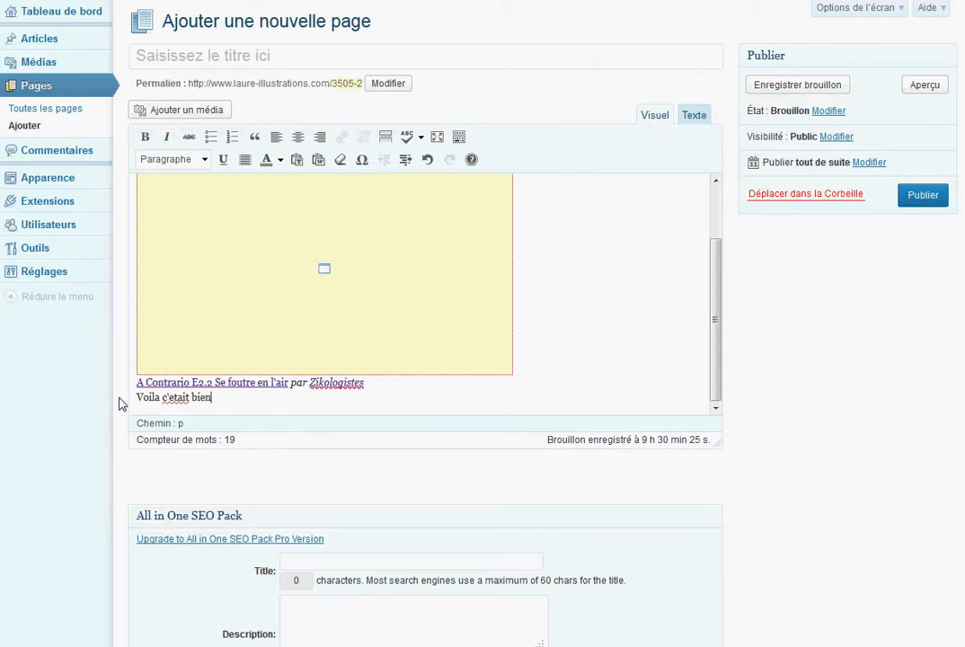
left_click_drag(136, 385, 165, 392)
left_click(421, 389)
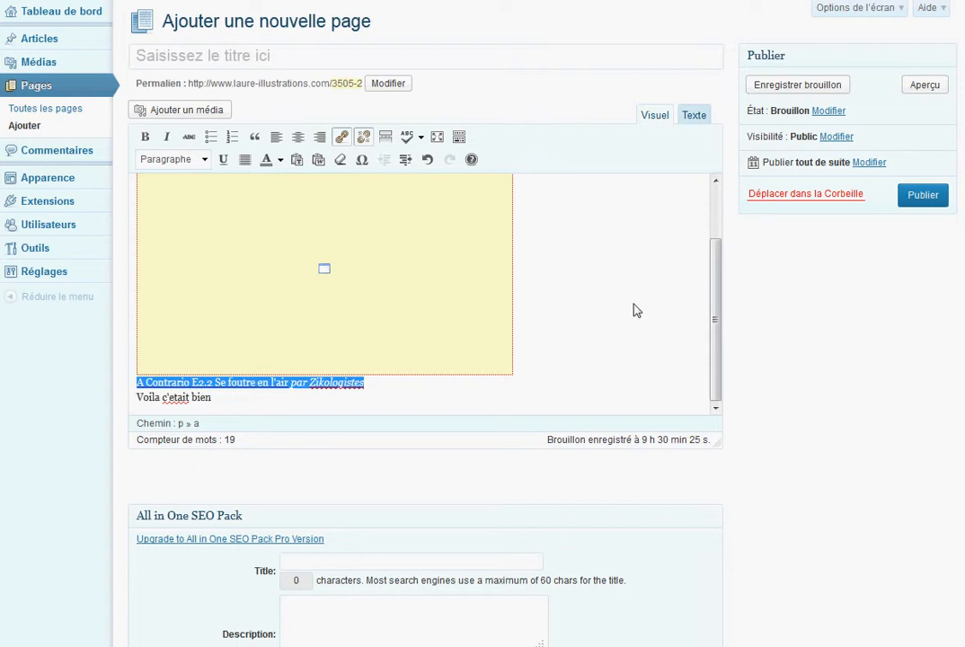
left_click(413, 401)
left_click_drag(378, 390, 135, 386)
left_click(390, 397)
left_click_drag(390, 397, 73, 393)
key("Delete")
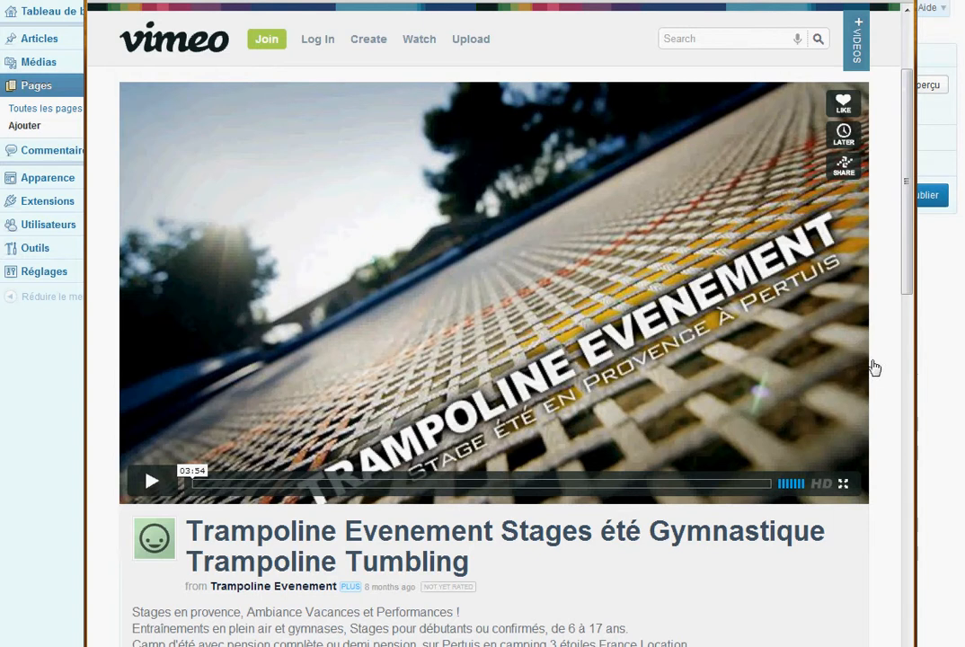
Open the sharing options of the Vimeo trampoline video, expand the embed settings and copy the 500 × 281 embed code.
left_click(855, 177)
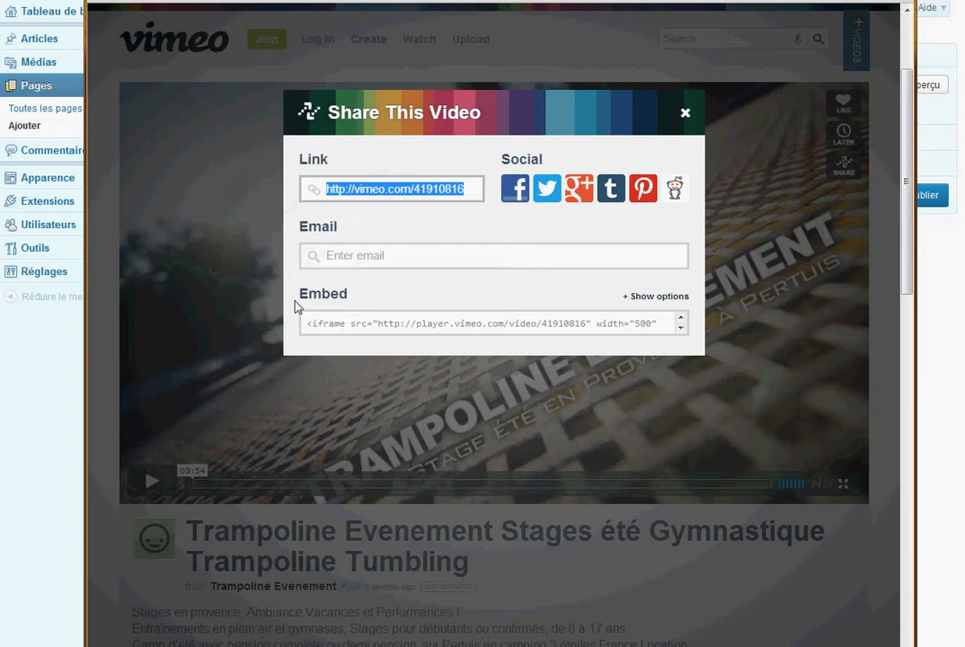
left_click(677, 298)
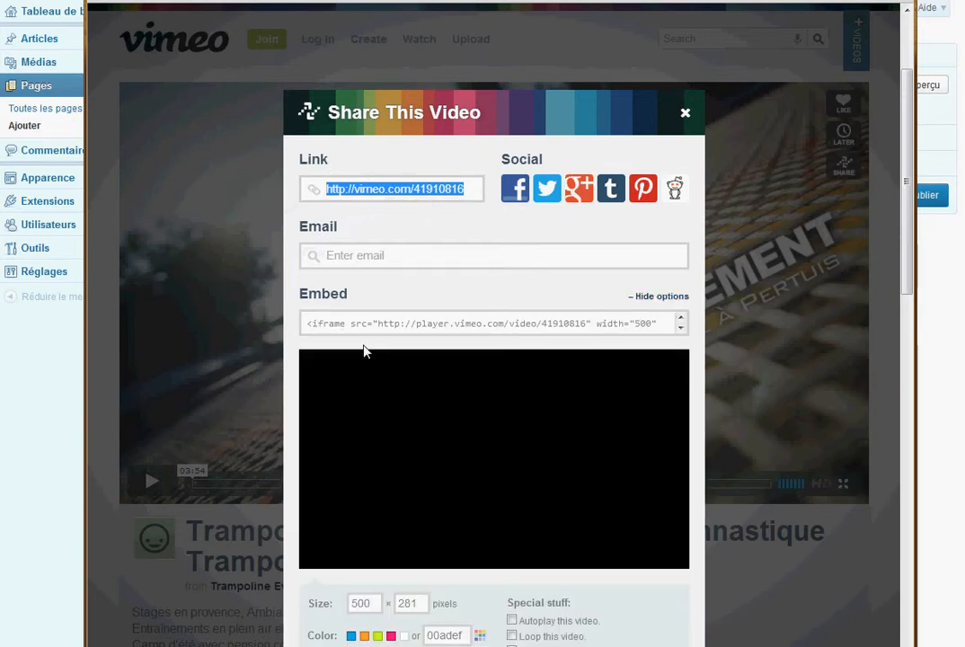
scroll(459, 341, "down", 3)
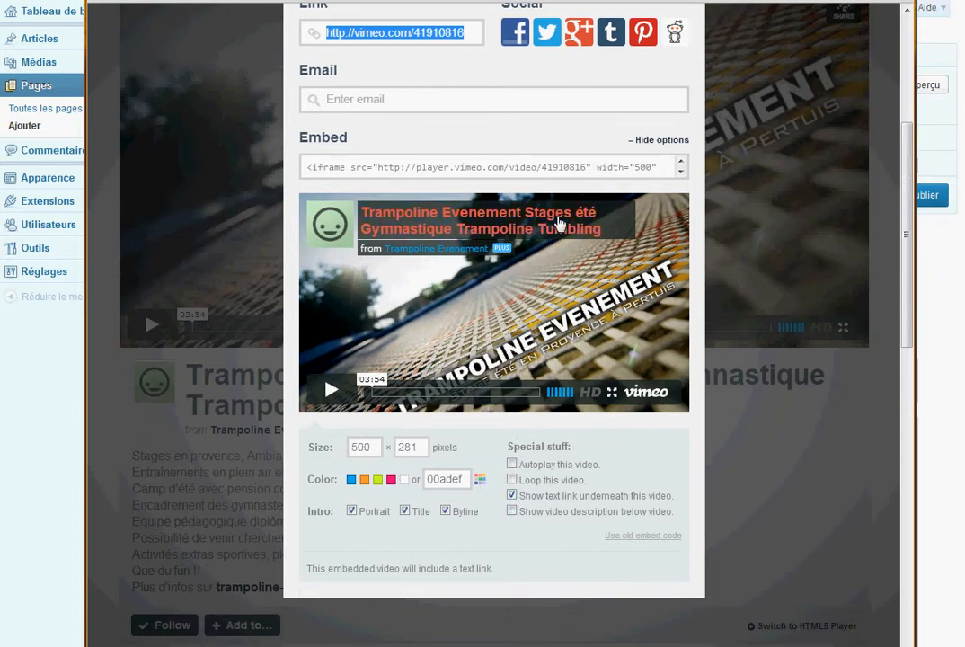
left_click(508, 173)
key("ctrl+c")
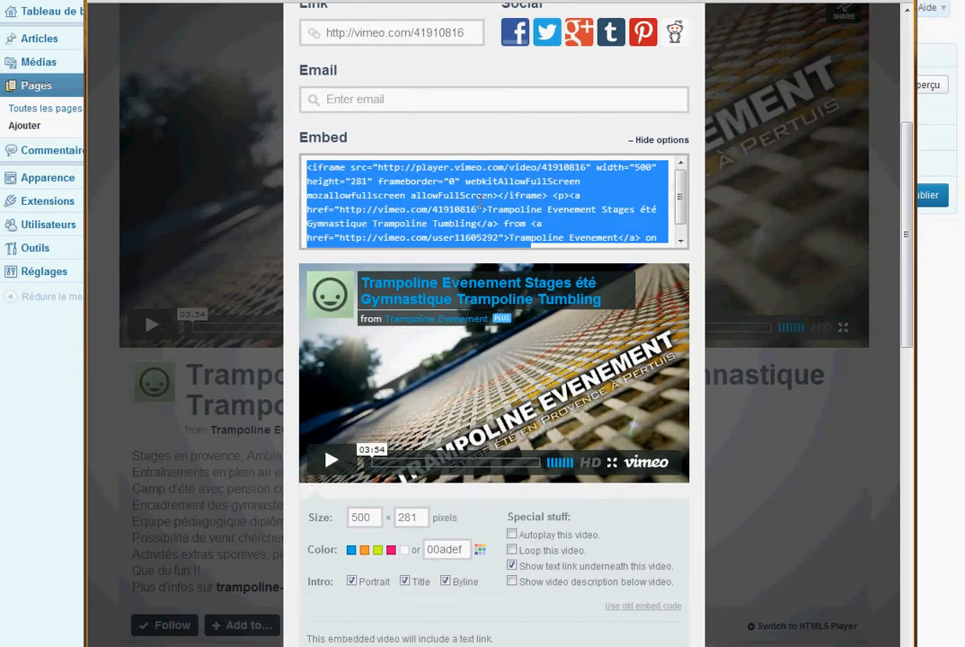
Replace the Dailymotion iframe in the WordPress page's HTML source with the Vimeo embed code and return to visual editing.
left_click(59, 398)
left_click(693, 125)
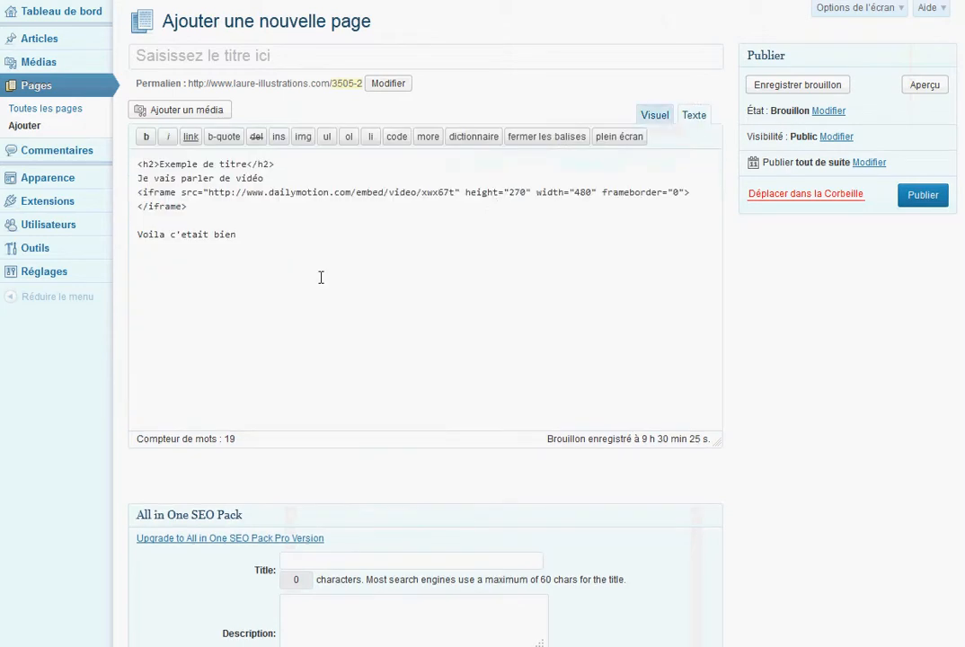
left_click_drag(220, 226, 137, 191)
key("ctrl+v")
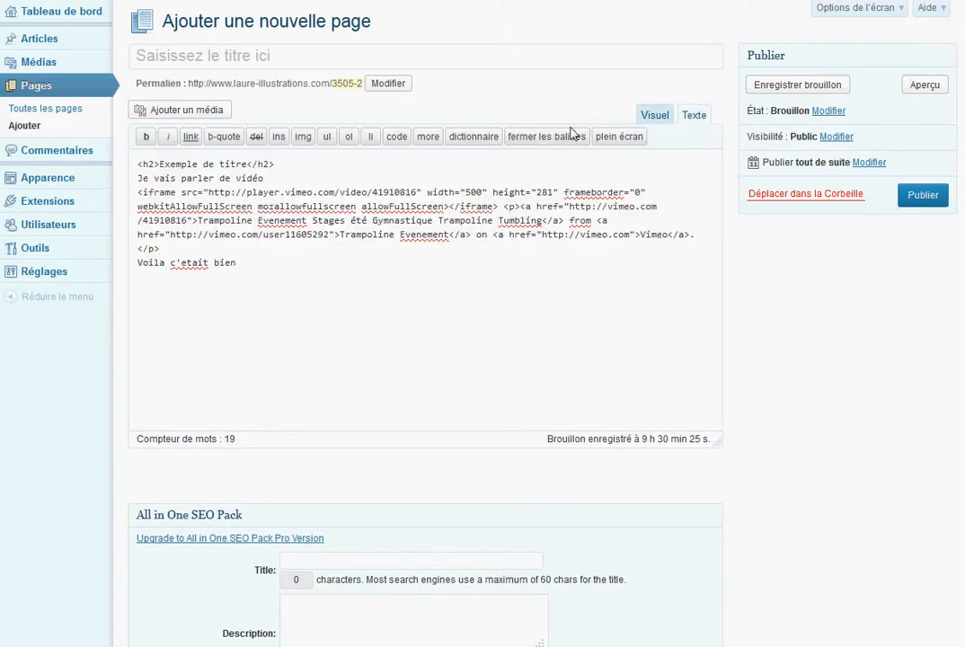
left_click(654, 116)
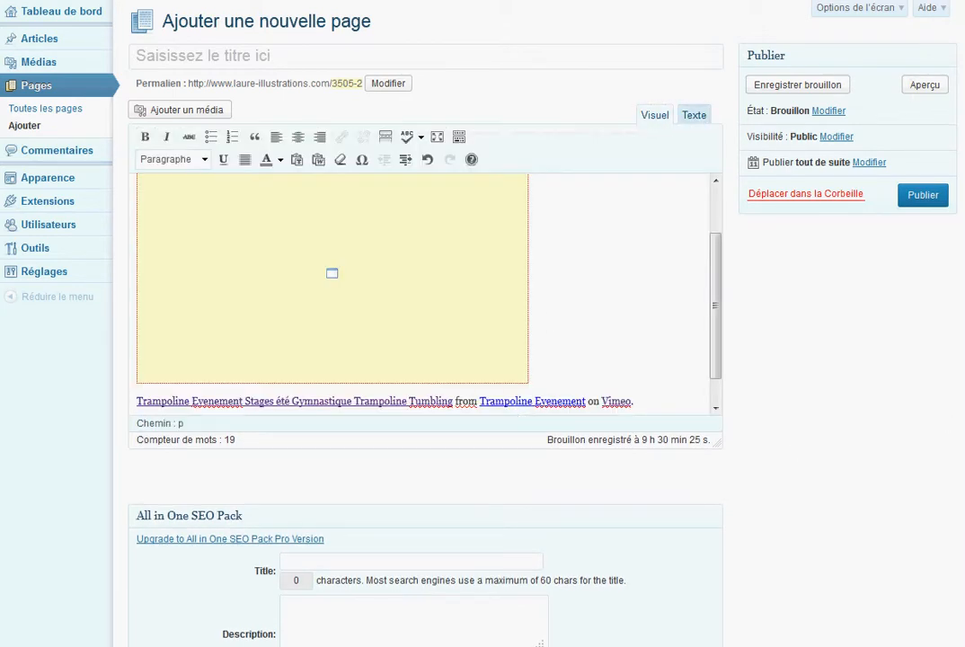